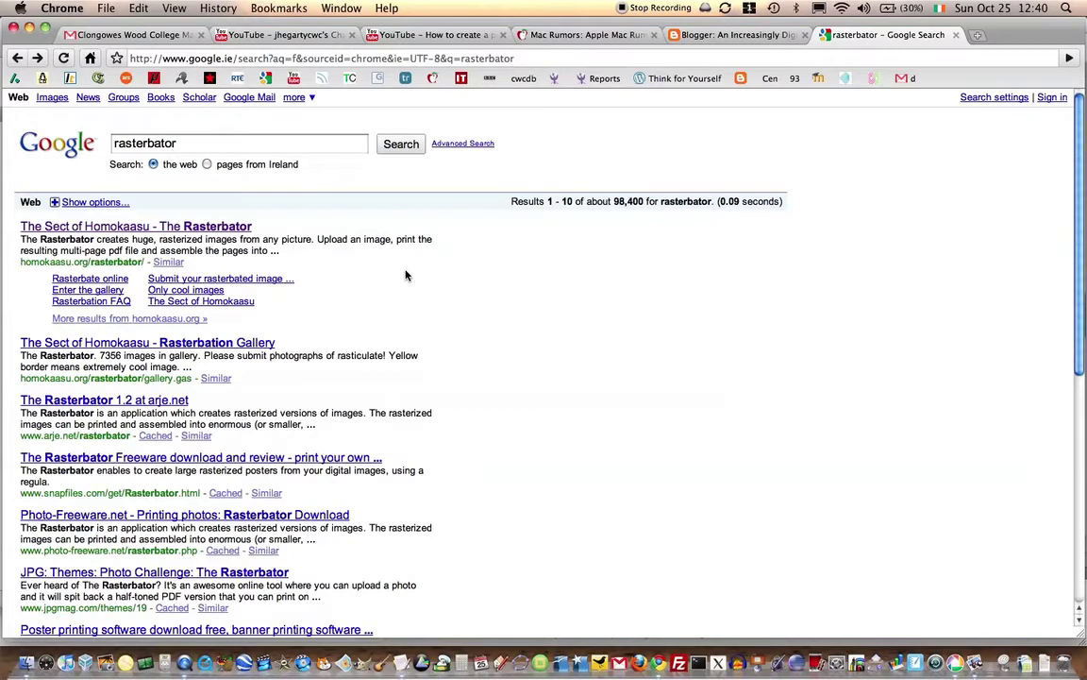
Open 'The Sect of Homokaasu - The Rasterbator' from the Google results for 'rasterbator'.
{"action": "double_click", "coordinate": [149, 142]}
{"action": "left_click", "coordinate": [172, 228]}
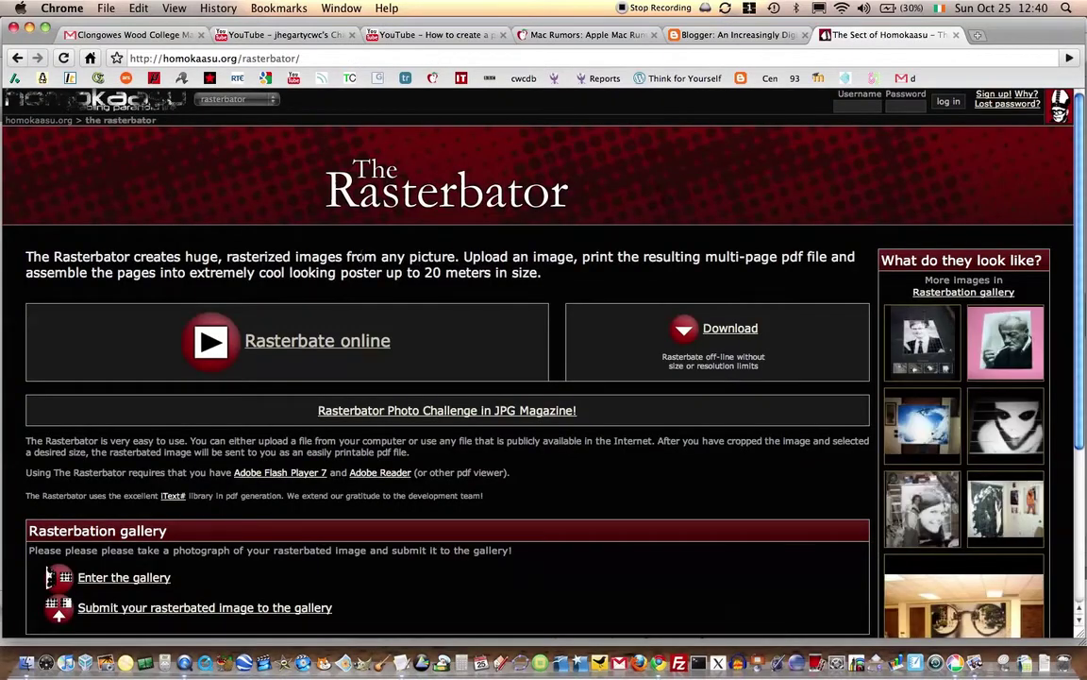
Start Rasterbate online, uploading from the computer, and select IMG_0075.JPG from the Desktop.
{"action": "left_click", "coordinate": [268, 343]}
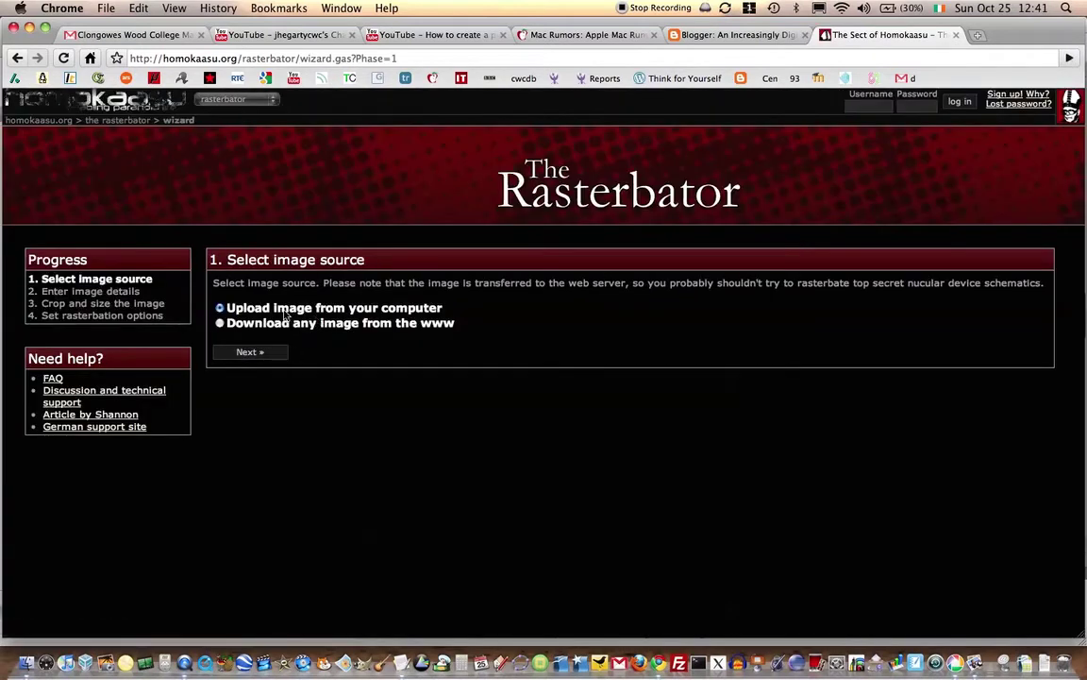
{"action": "left_click", "coordinate": [249, 352]}
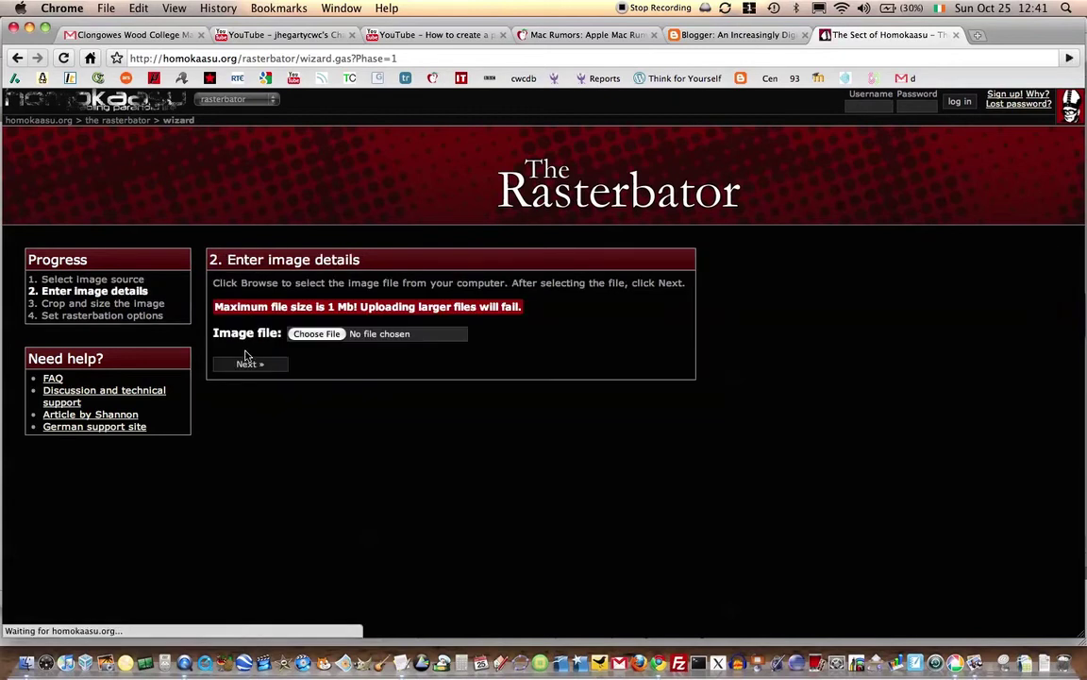
{"action": "left_click", "coordinate": [315, 334]}
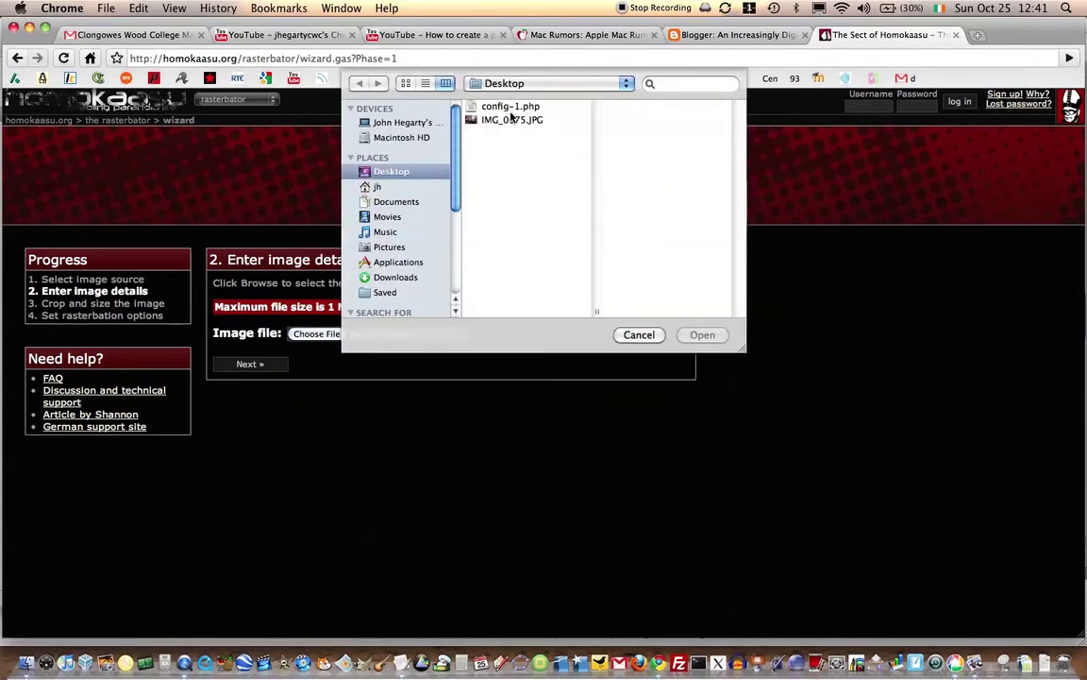
{"action": "left_click", "coordinate": [511, 121]}
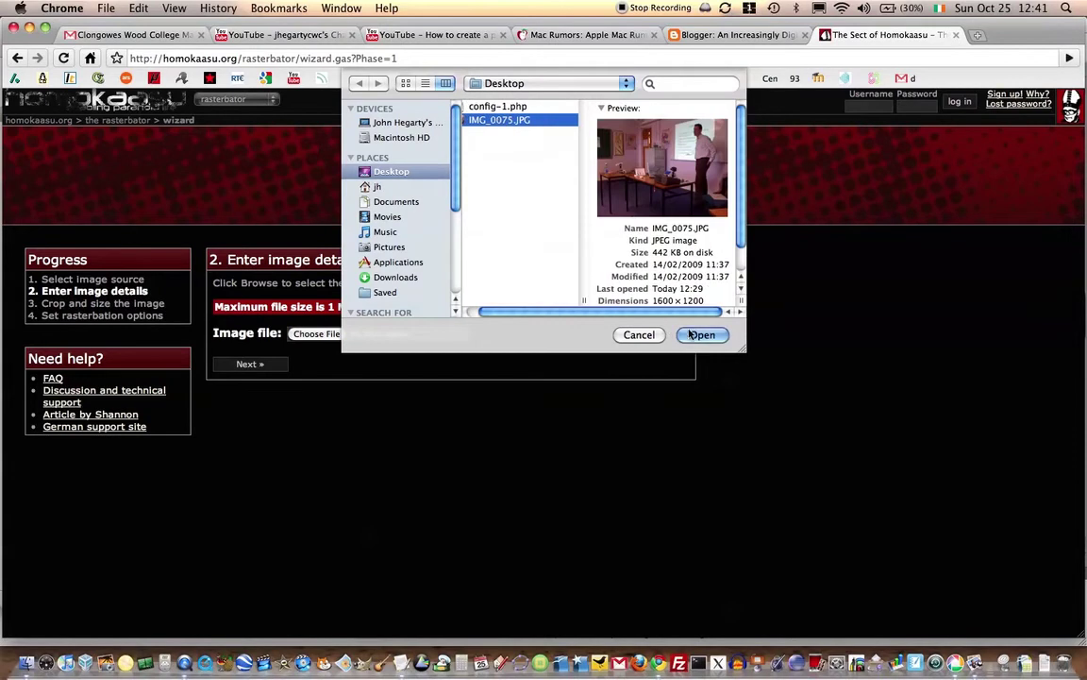
{"action": "left_click", "coordinate": [699, 335]}
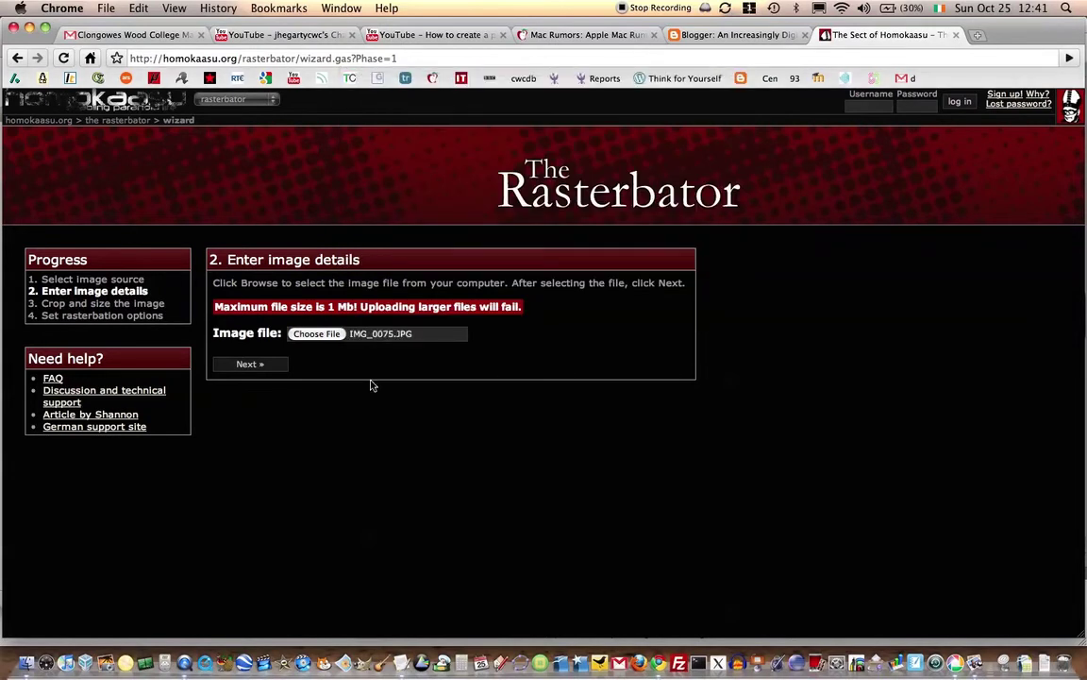
Upload IMG_0075.JPG and reach step 3, crop and size, with the photo at A4 vertical.
{"action": "left_click", "coordinate": [248, 364]}
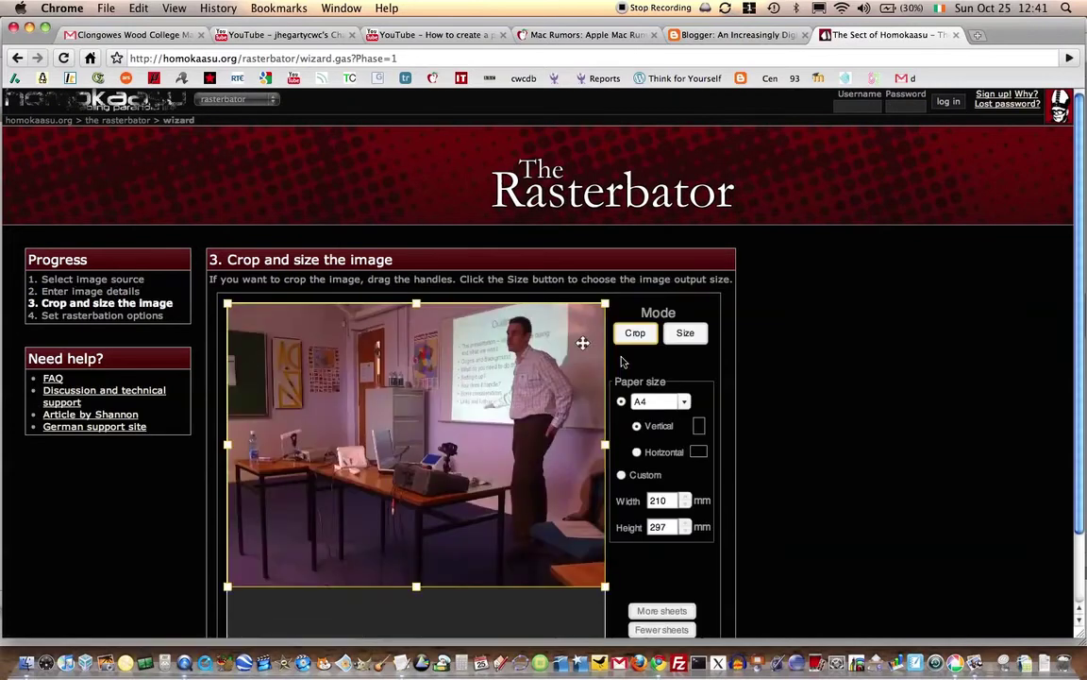
{"action": "scroll", "coordinate": [820, 354], "scroll_direction": "down", "scroll_amount": 3}
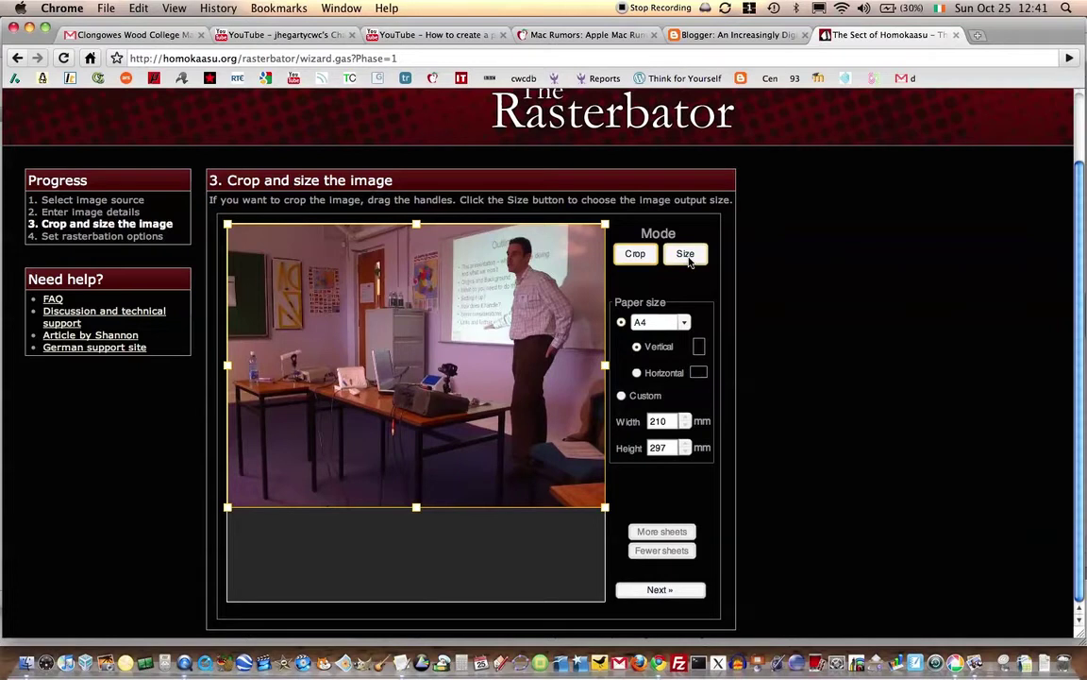
Enlarge the image and adjust sheets until the poster reads 13 × 7 = 91 A4 sheets, 273 × 208 cm.
{"action": "left_click", "coordinate": [686, 255]}
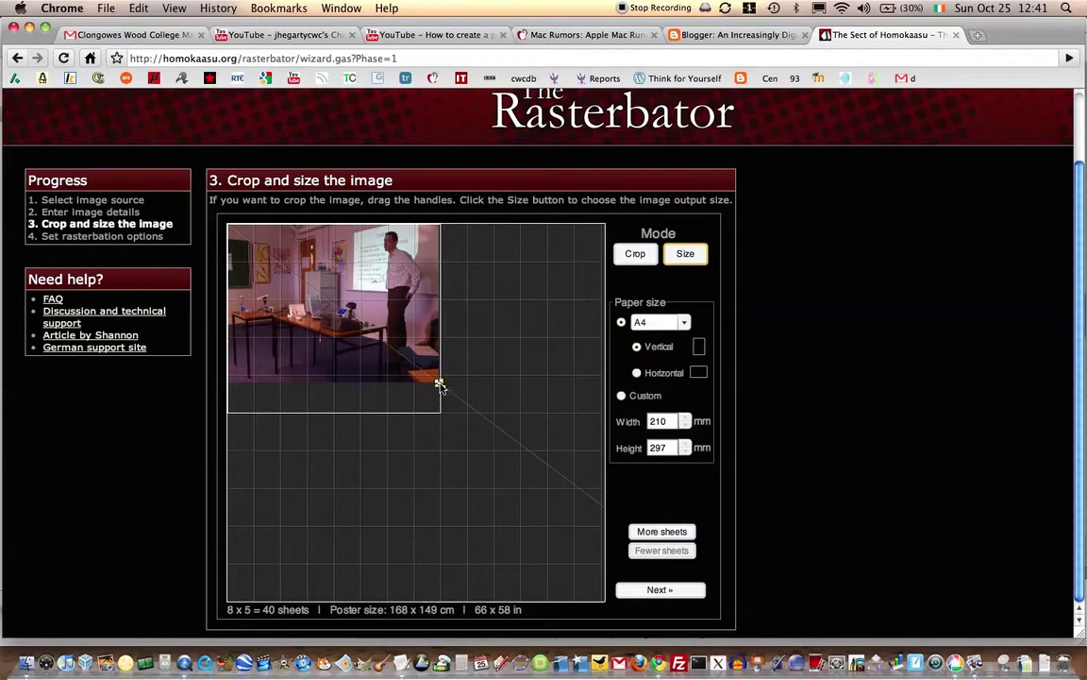
{"action": "left_click_drag", "start_coordinate": [439, 384], "coordinate": [570, 463]}
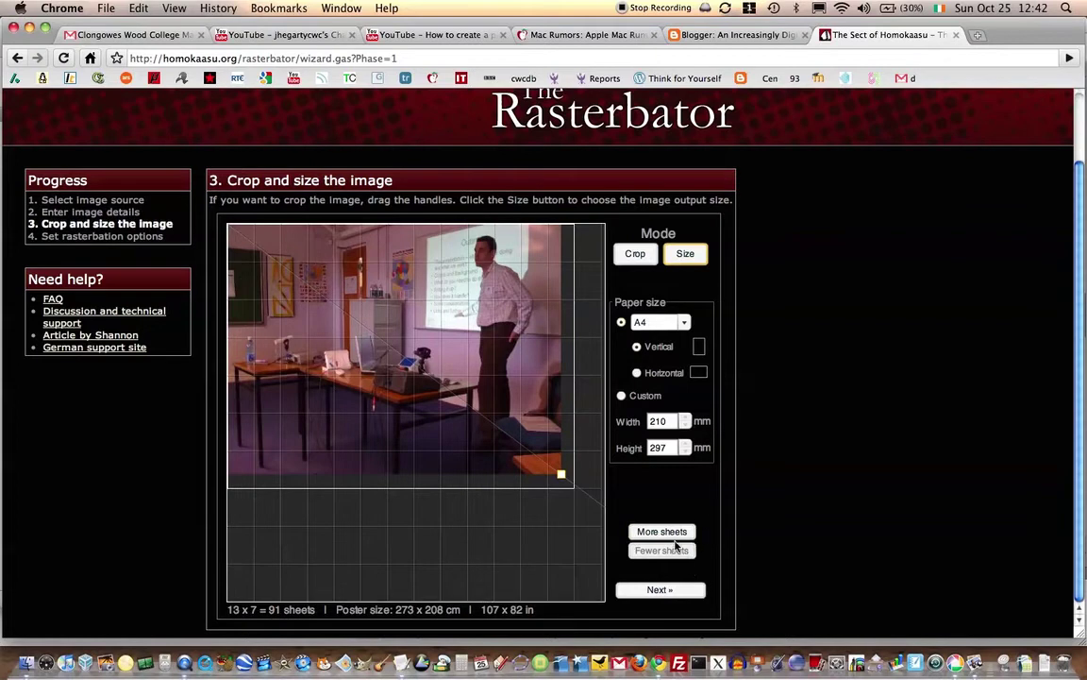
{"action": "left_click", "coordinate": [669, 534]}
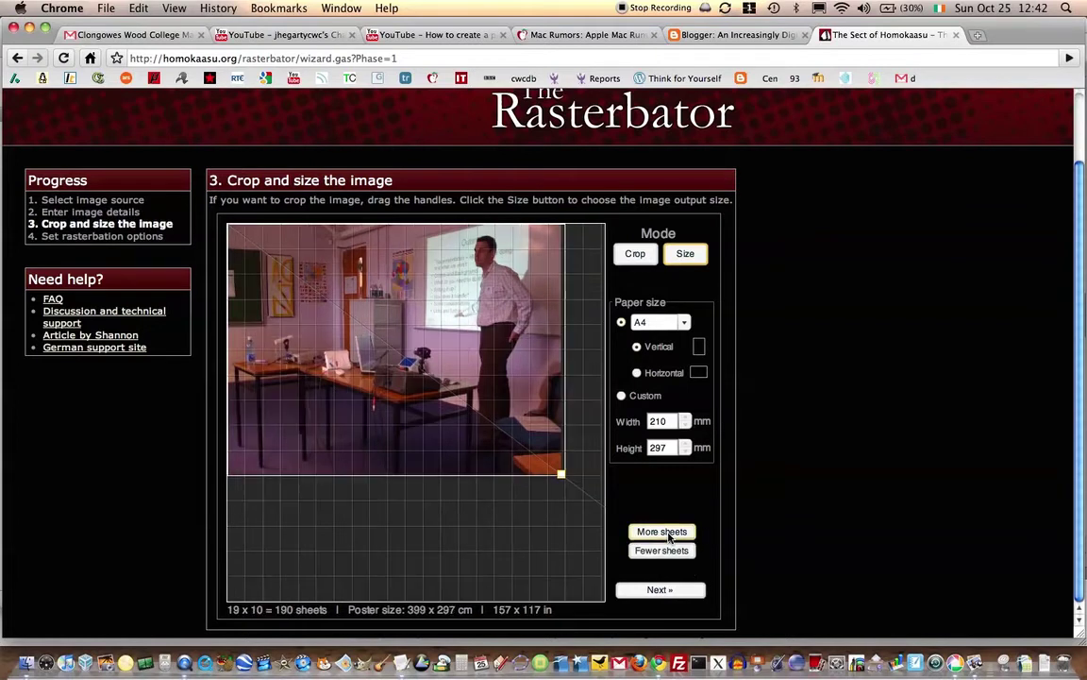
{"action": "left_click", "coordinate": [669, 535]}
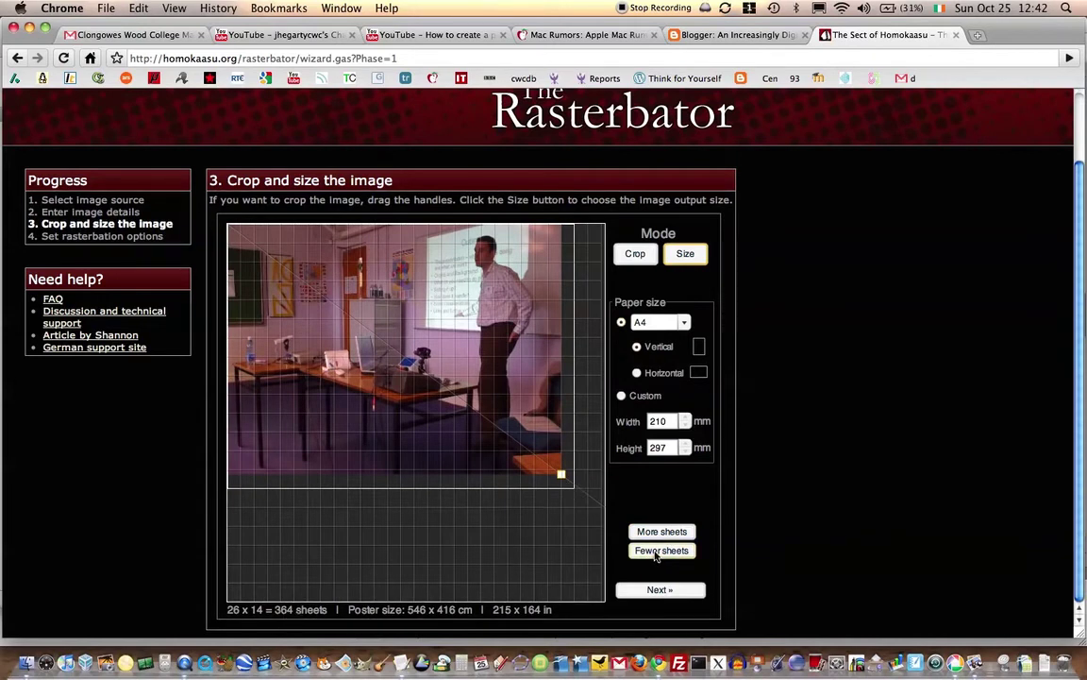
{"action": "left_click", "coordinate": [658, 552]}
{"action": "left_click", "coordinate": [657, 552]}
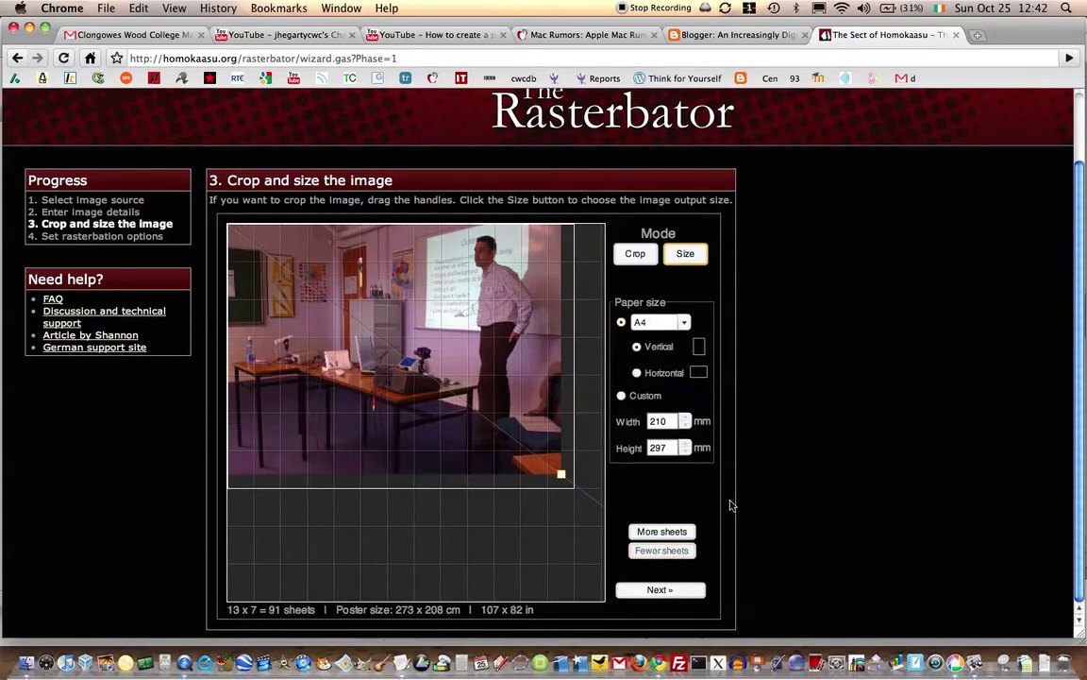
Confirm printing on 91 sheets and advance to step 4, rasterbation options.
{"action": "left_click", "coordinate": [660, 590]}
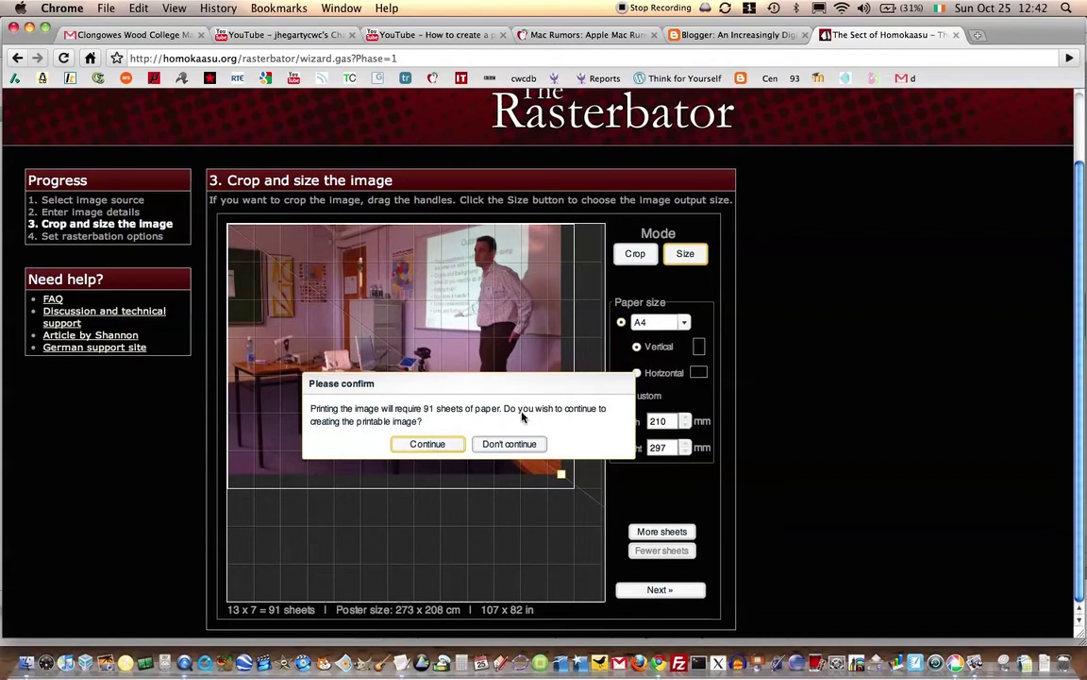
{"action": "left_click", "coordinate": [440, 450]}
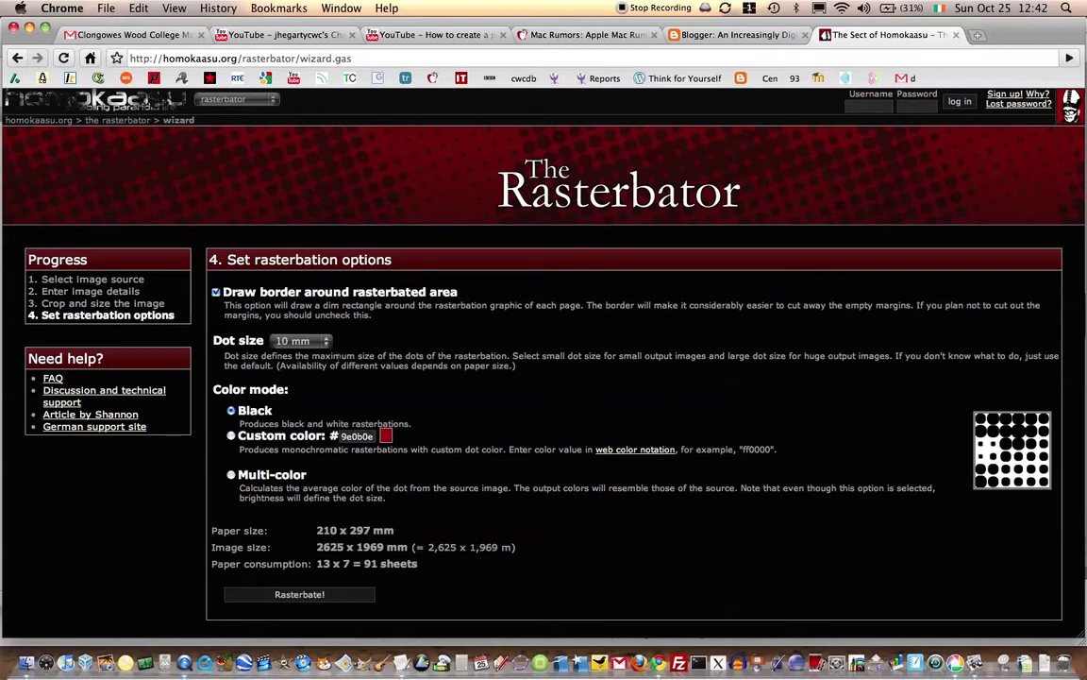
Rasterbate with Black colour mode and 10 mm dots, downloading rasterbation.pdf.
{"action": "left_click", "coordinate": [310, 595]}
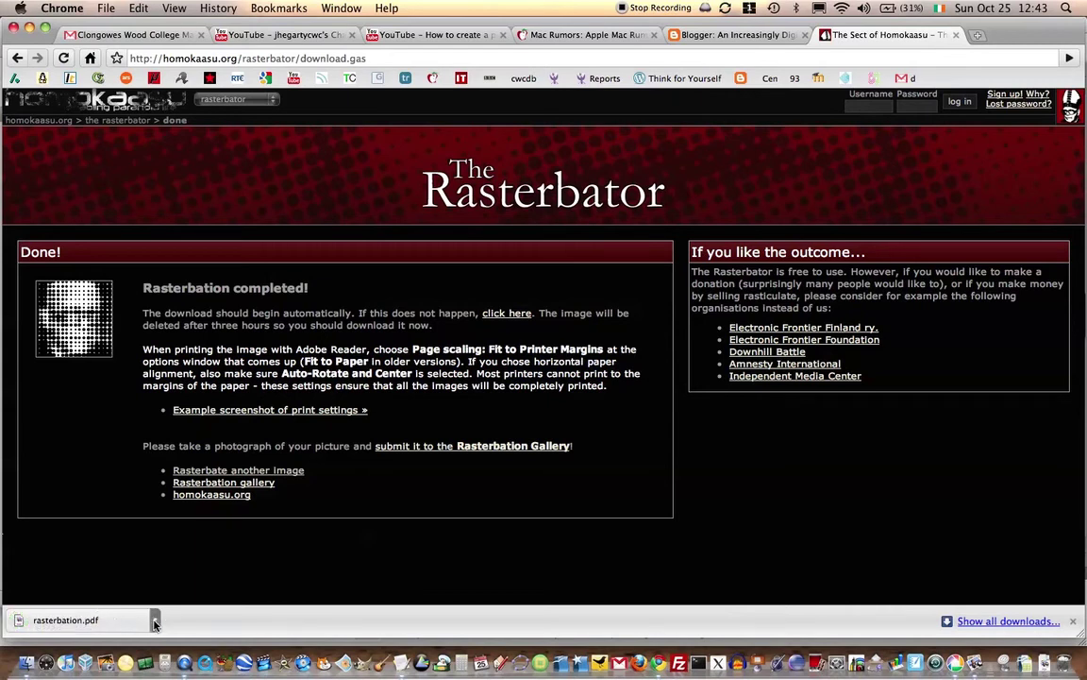
Reveal the downloaded rasterbation.pdf in Finder's Downloads and open it in Preview.
{"action": "left_click", "coordinate": [153, 623]}
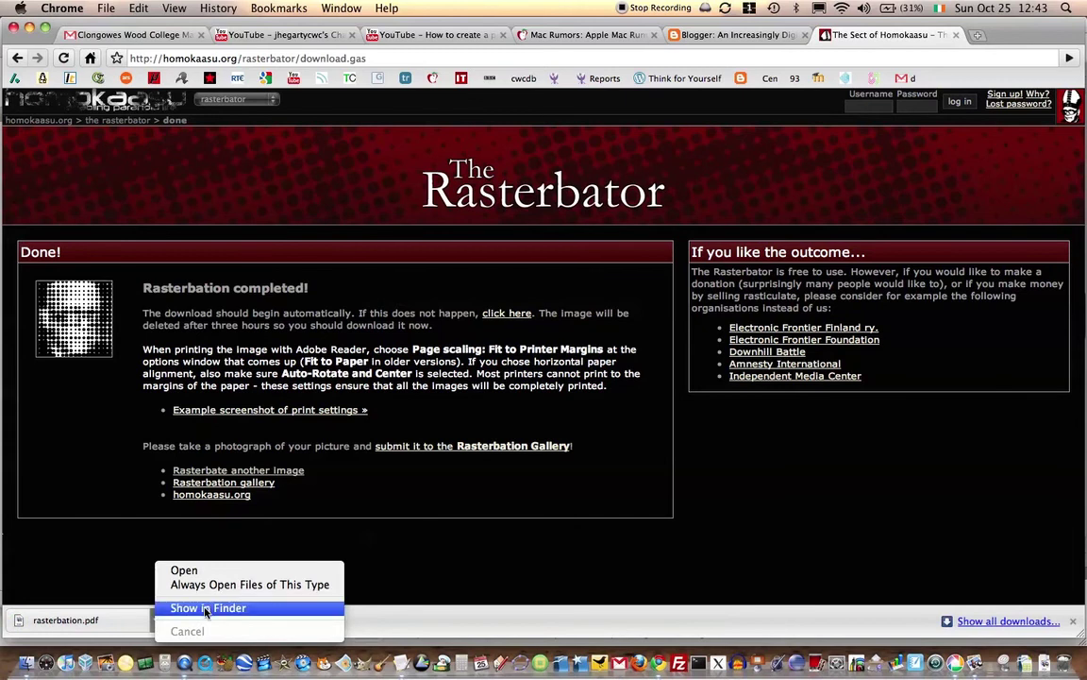
{"action": "left_click", "coordinate": [204, 607]}
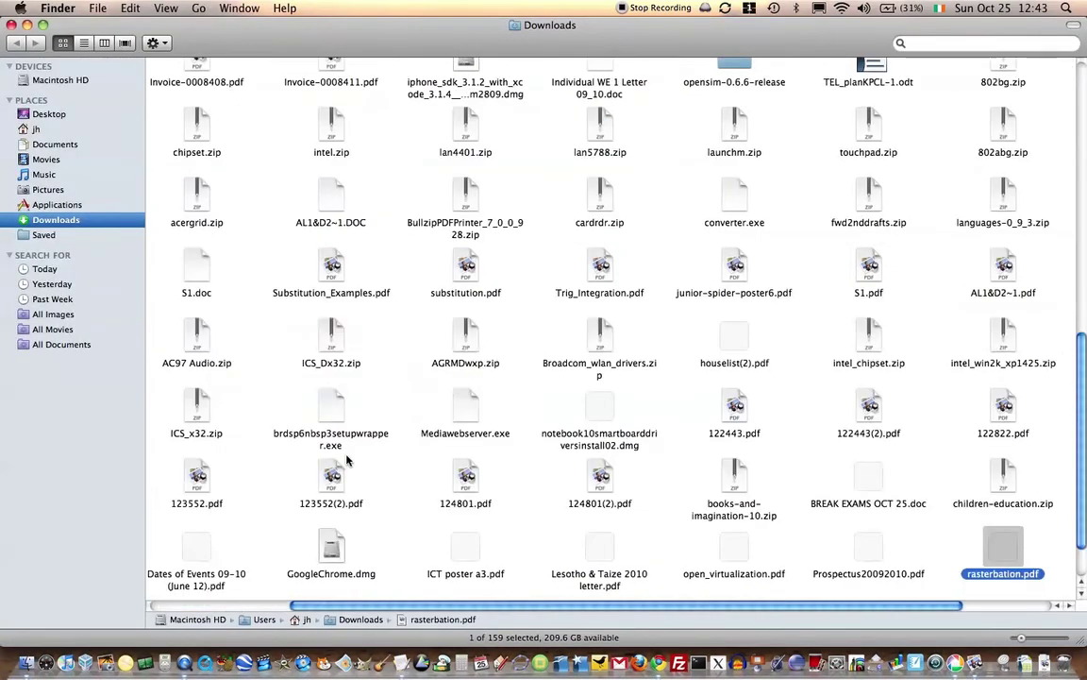
{"action": "double_click", "coordinate": [1003, 545]}
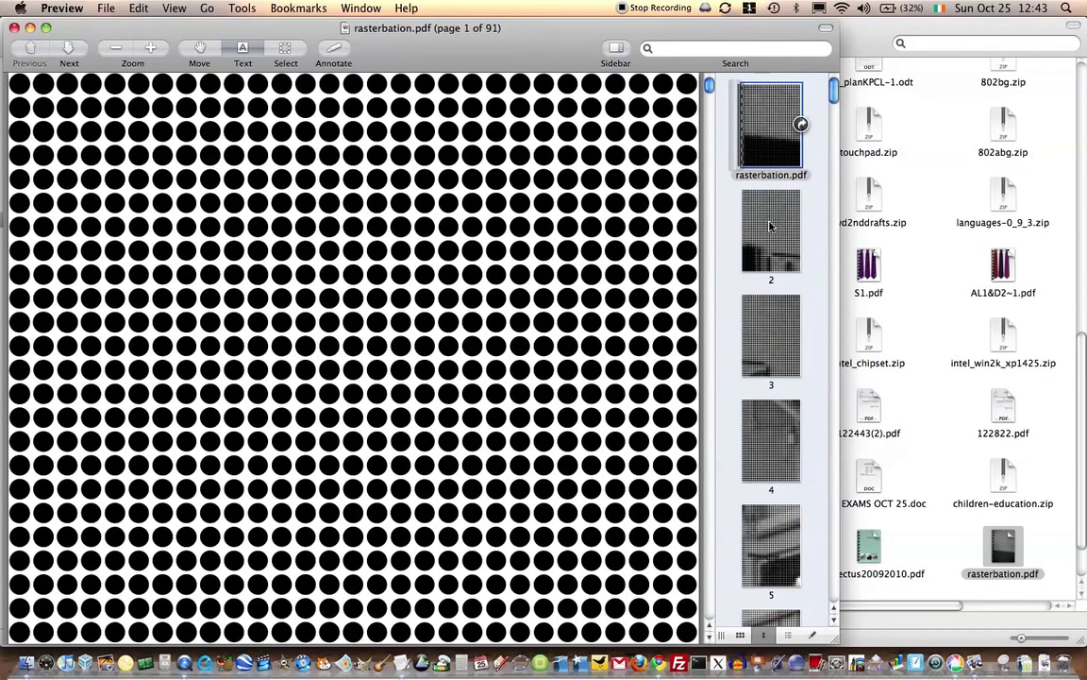
Page through rasterbation.pdf's sidebar thumbnails from page 2 to page 5.
{"action": "left_click", "coordinate": [770, 227]}
{"action": "left_click", "coordinate": [770, 334]}
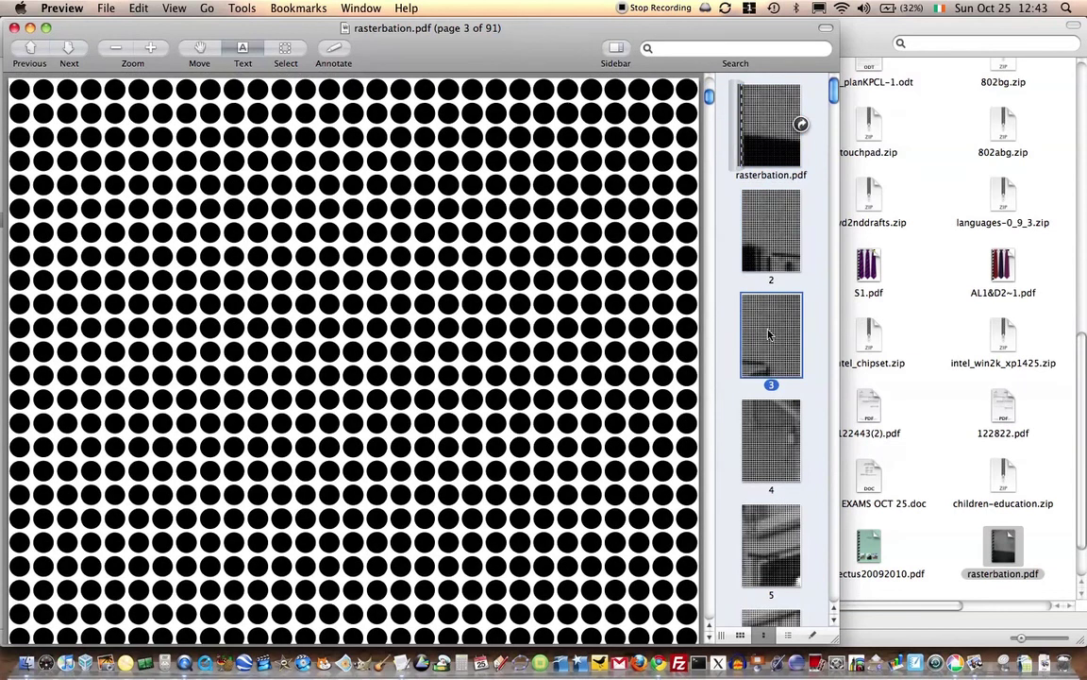
{"action": "left_click", "coordinate": [767, 423]}
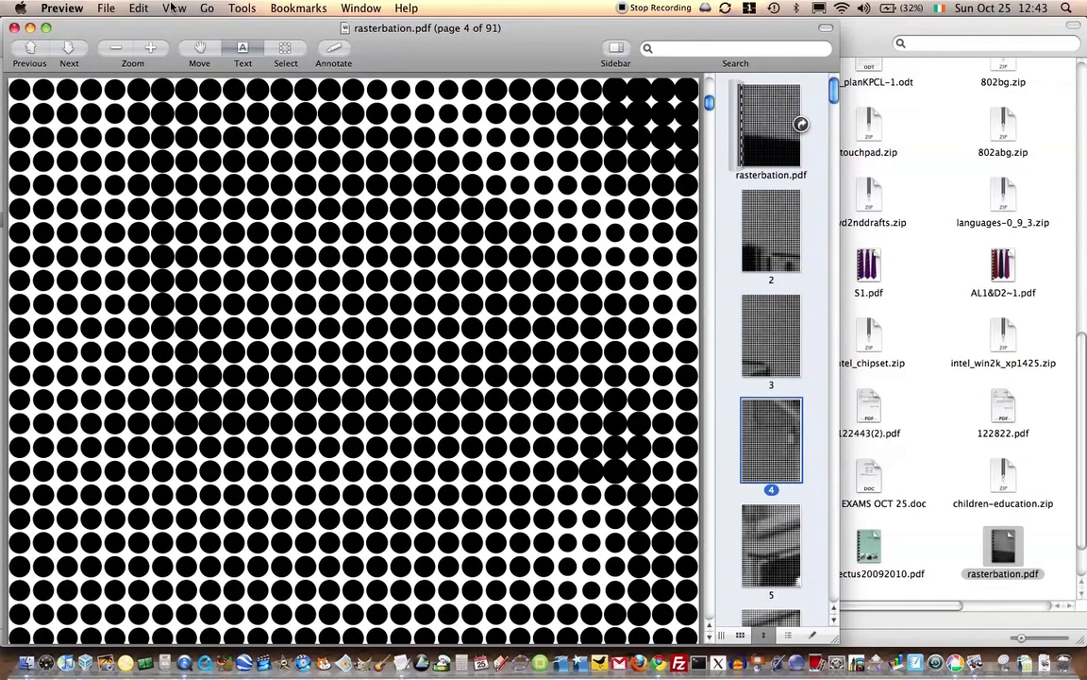
{"action": "left_click", "coordinate": [765, 343]}
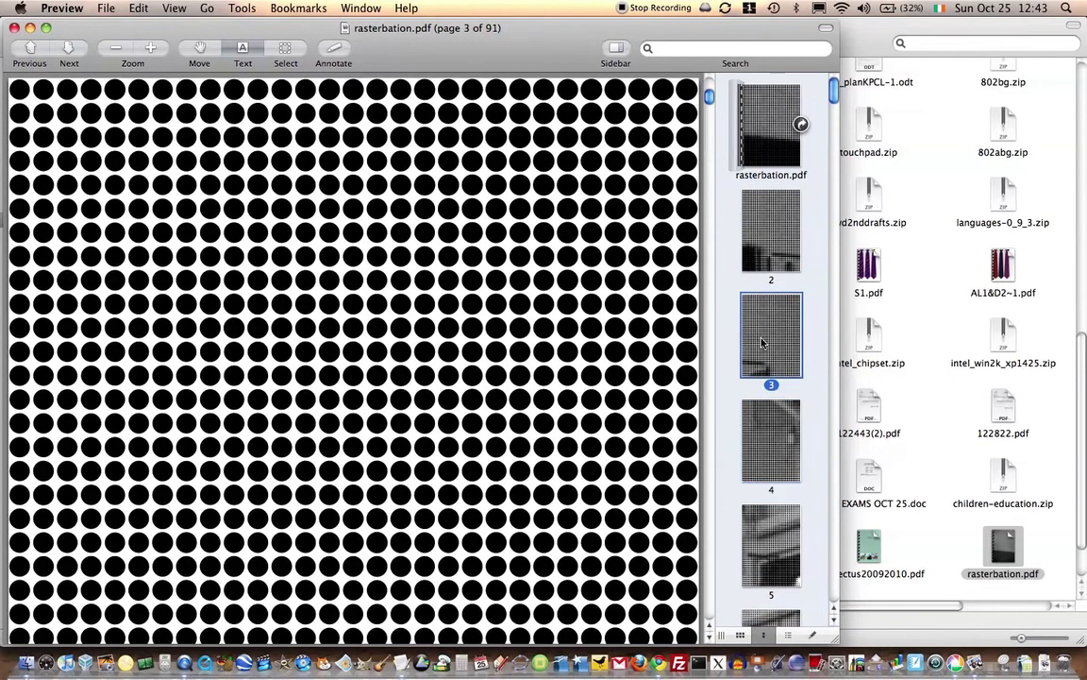
{"action": "left_click", "coordinate": [769, 444]}
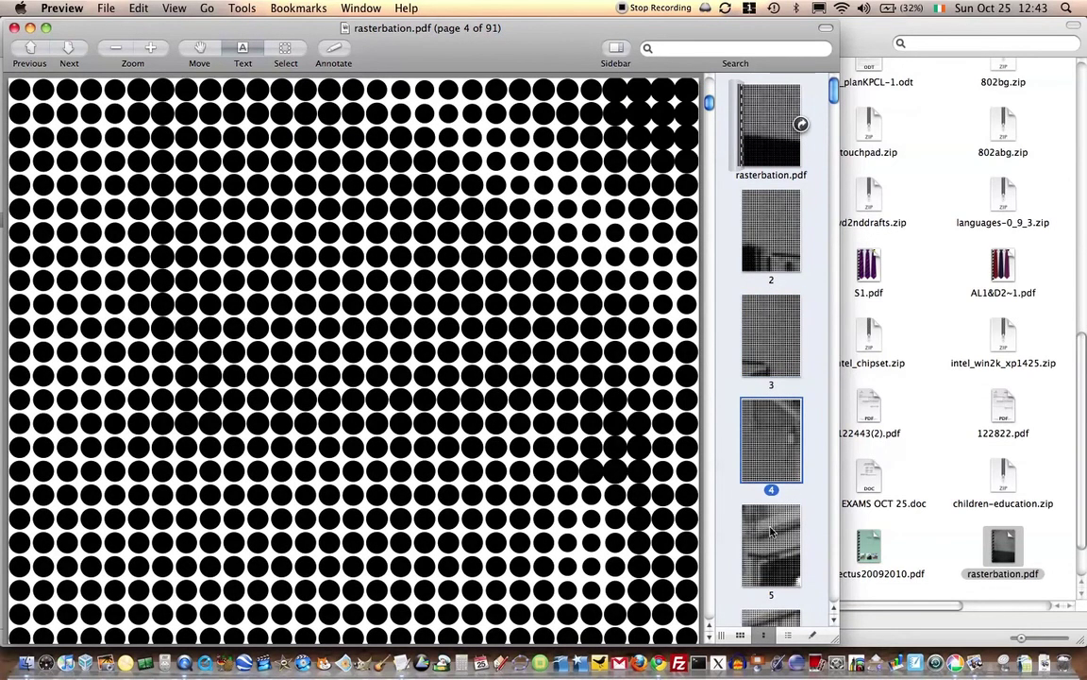
{"action": "left_click", "coordinate": [772, 528]}
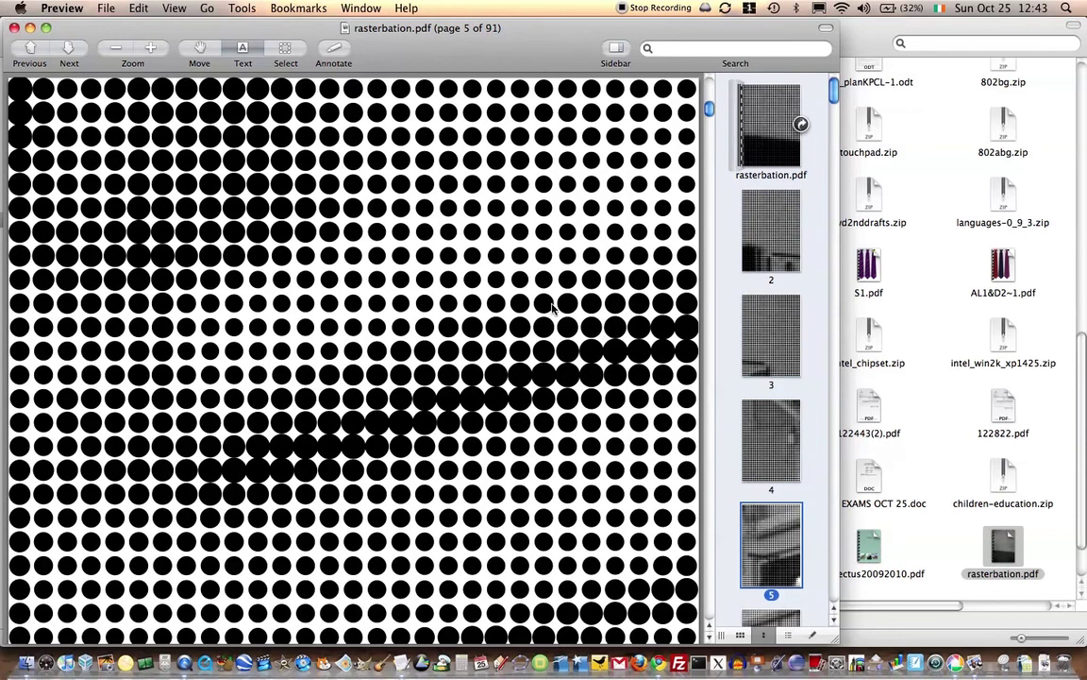
Zoom out three times and drag the thumbnail sidebar down to the last page, 91.
{"action": "left_click", "coordinate": [174, 8]}
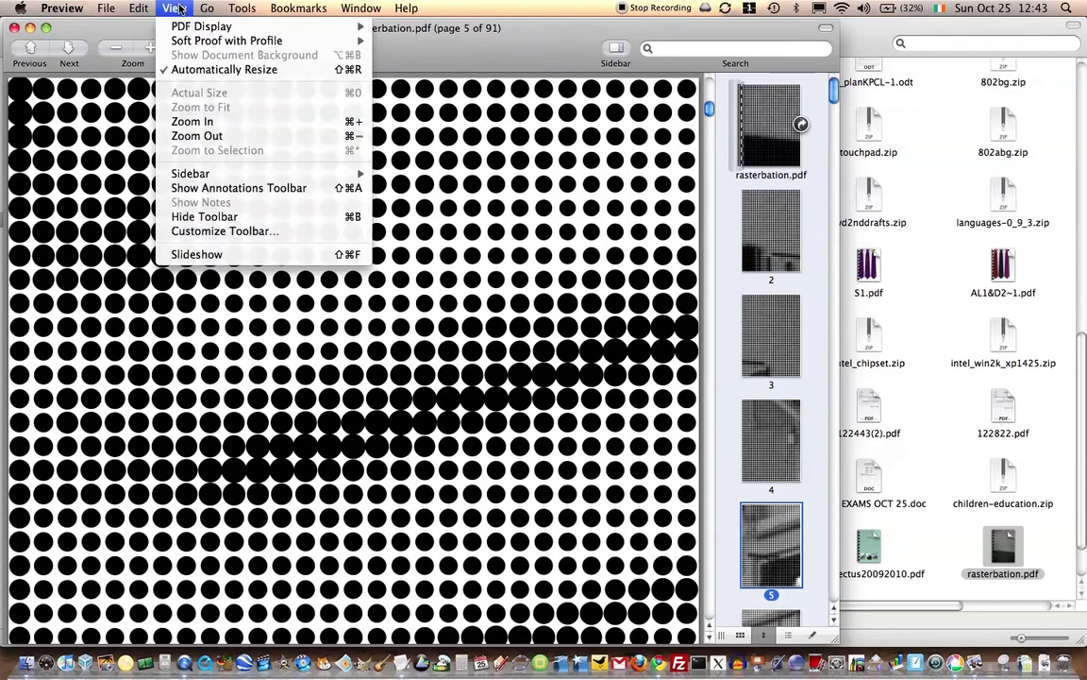
{"action": "left_click", "coordinate": [213, 138]}
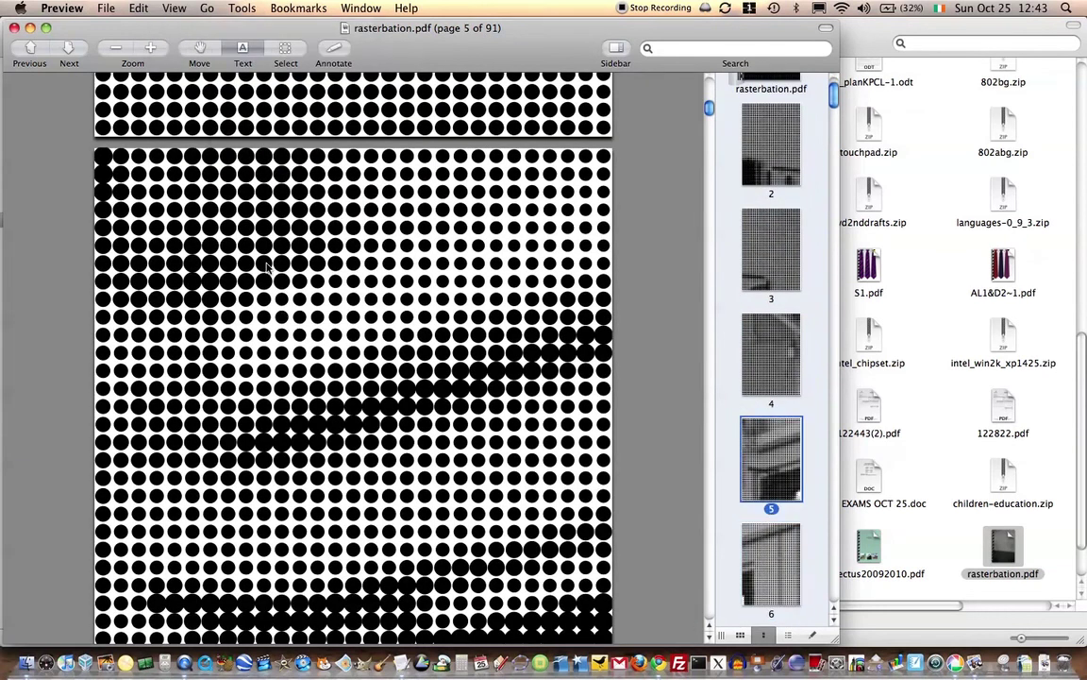
{"action": "key", "text": "super+minus"}
{"action": "key", "text": "super+minus"}
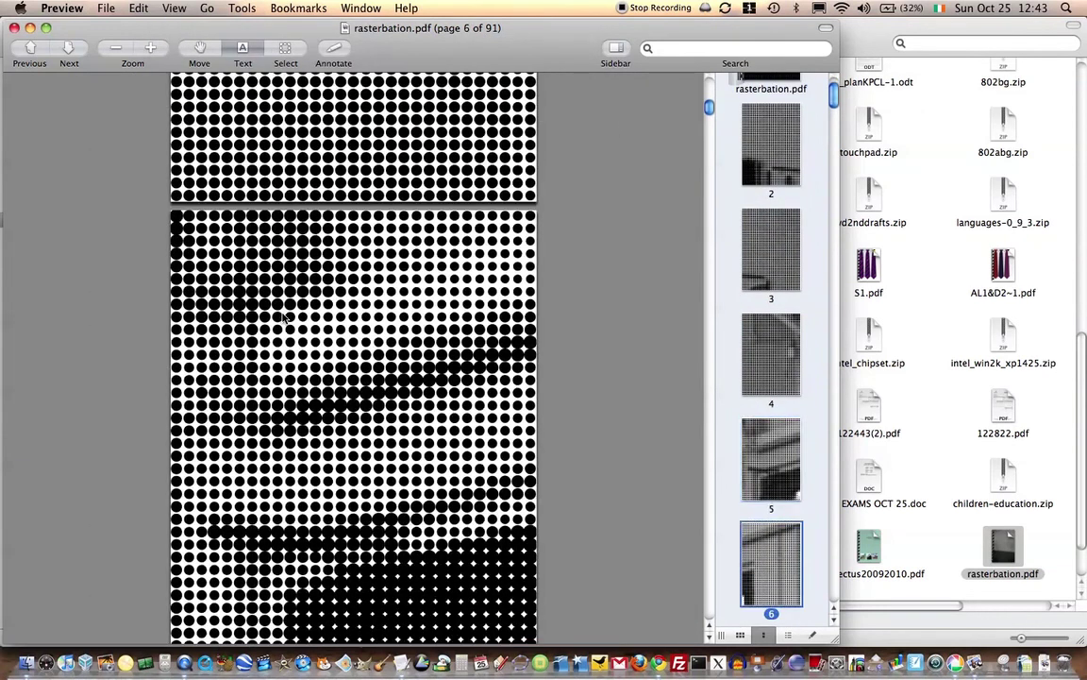
{"action": "key", "text": "super+minus"}
{"action": "key", "text": "super+minus"}
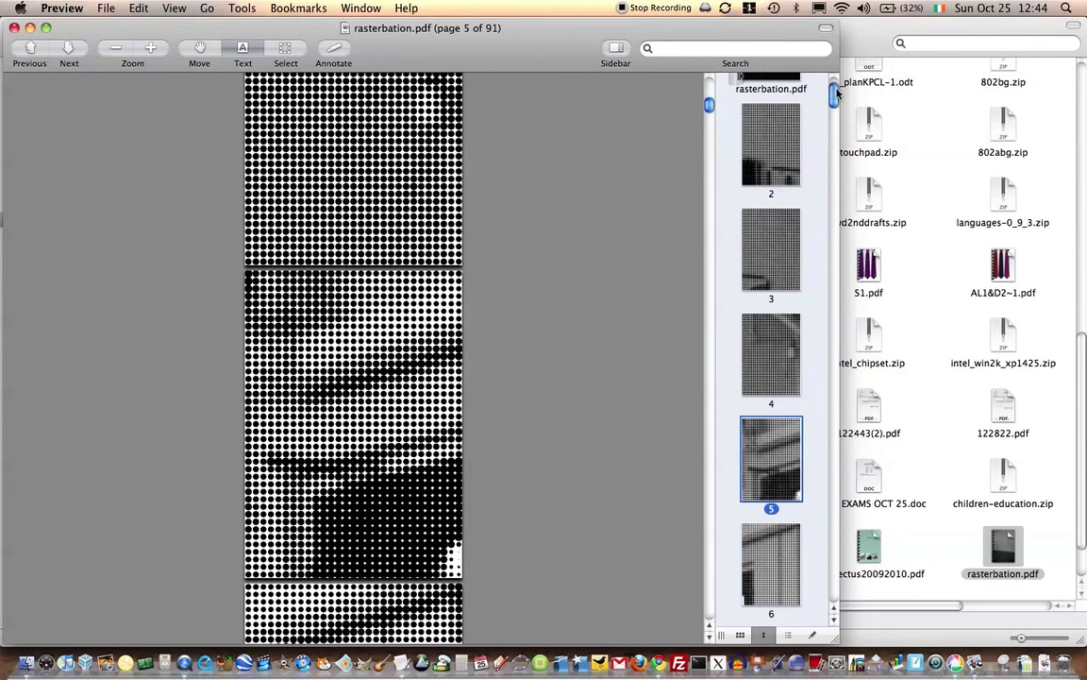
{"action": "left_click_drag", "start_coordinate": [835, 93], "coordinate": [830, 623]}
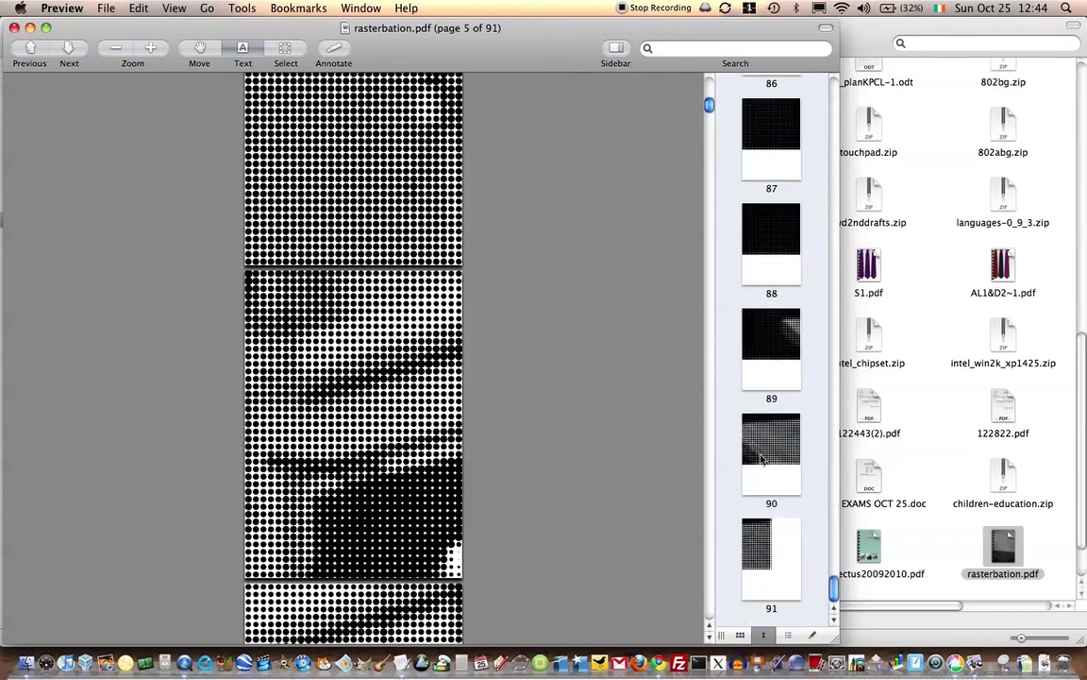